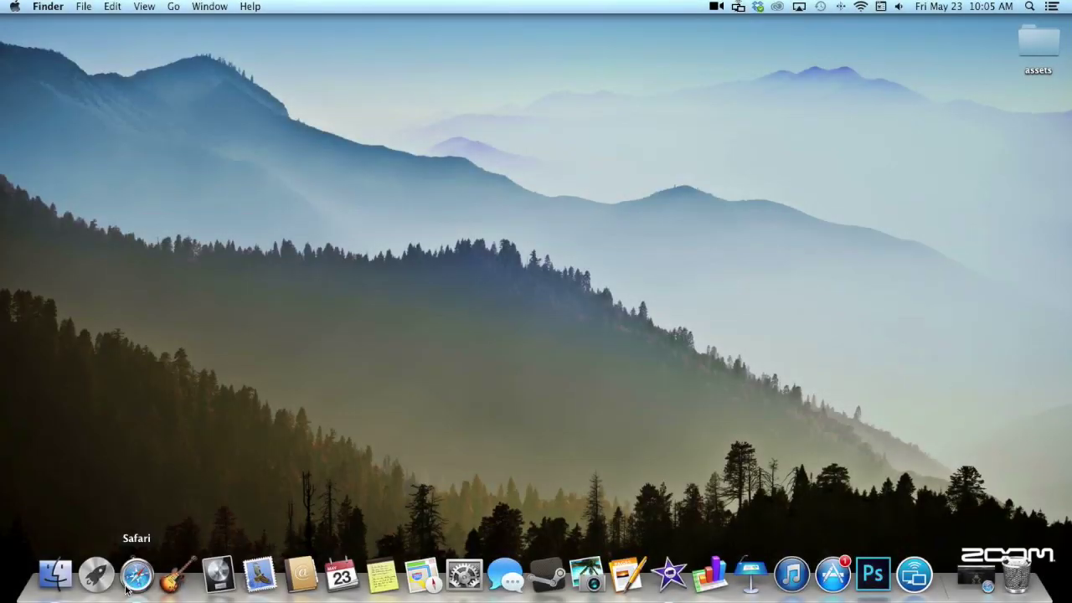
- In Safari, open Zoom's TAC-2 product page and jump to its Downloads section for the driver
left_click(138, 586)
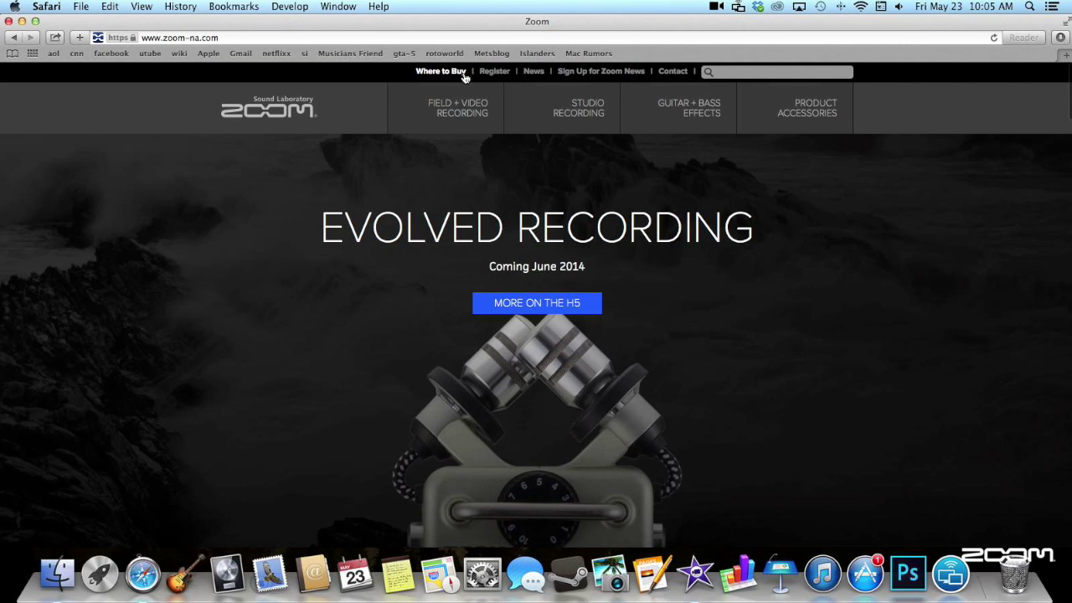
mouse_move(578, 109)
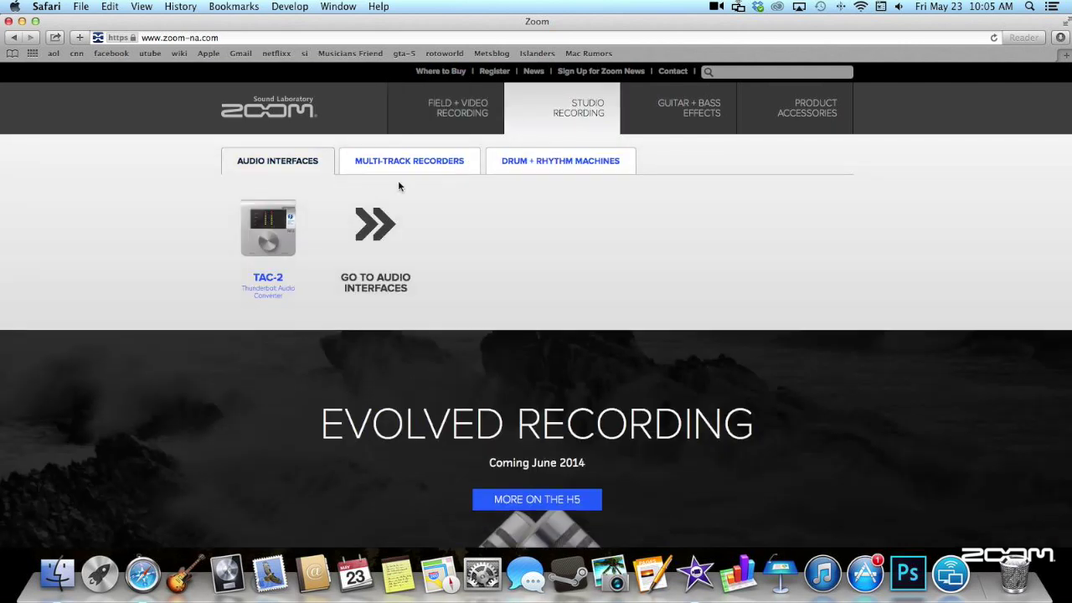
left_click(281, 244)
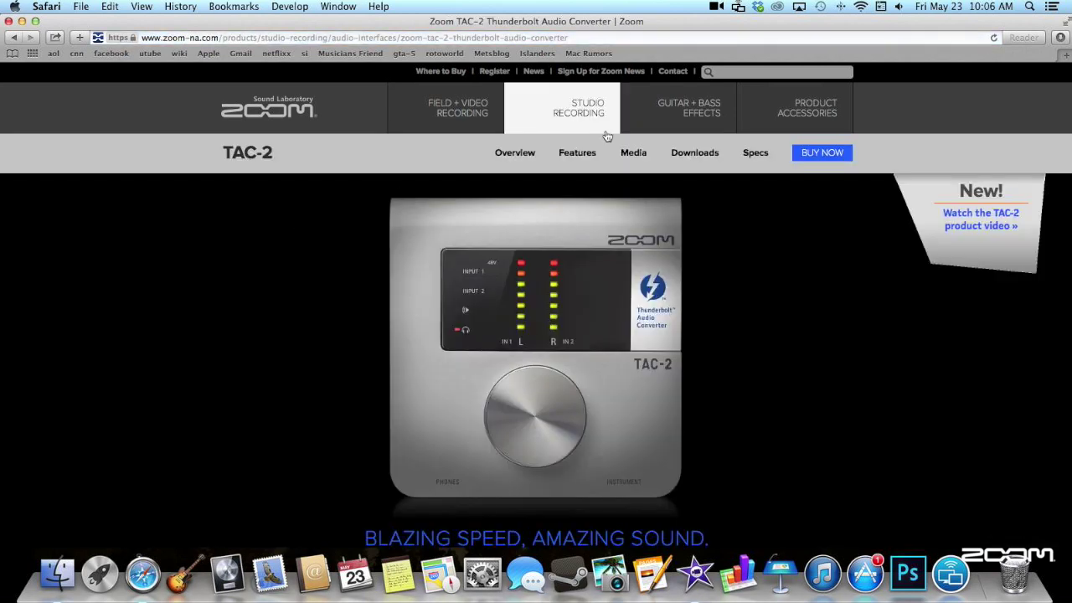
left_click(702, 153)
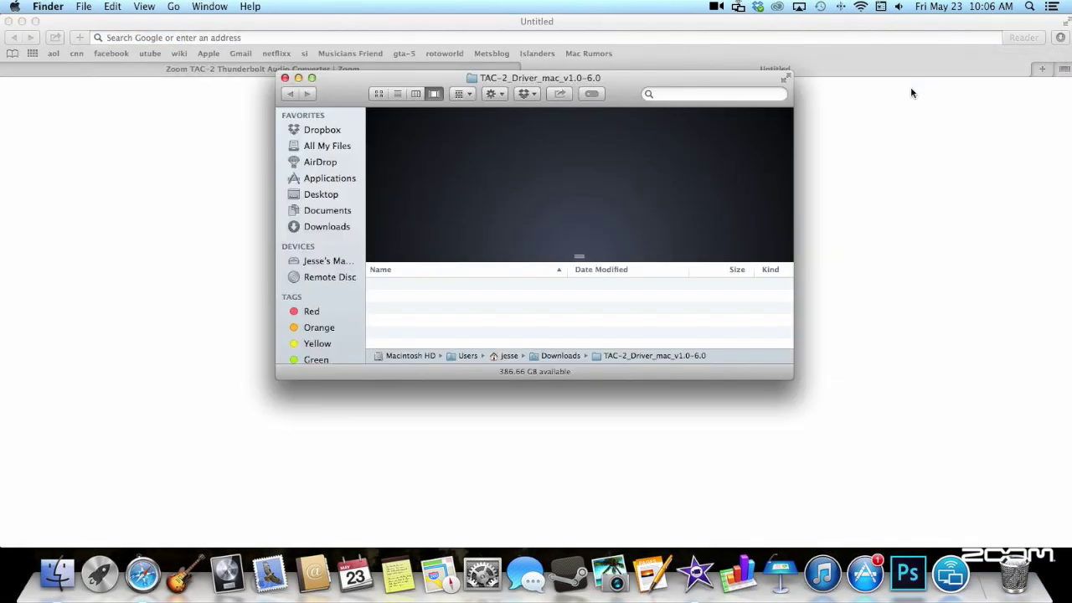
- Install ZOOM TAC-2Driver.pkg, authorizing the installation with the admin password
double_click(454, 285)
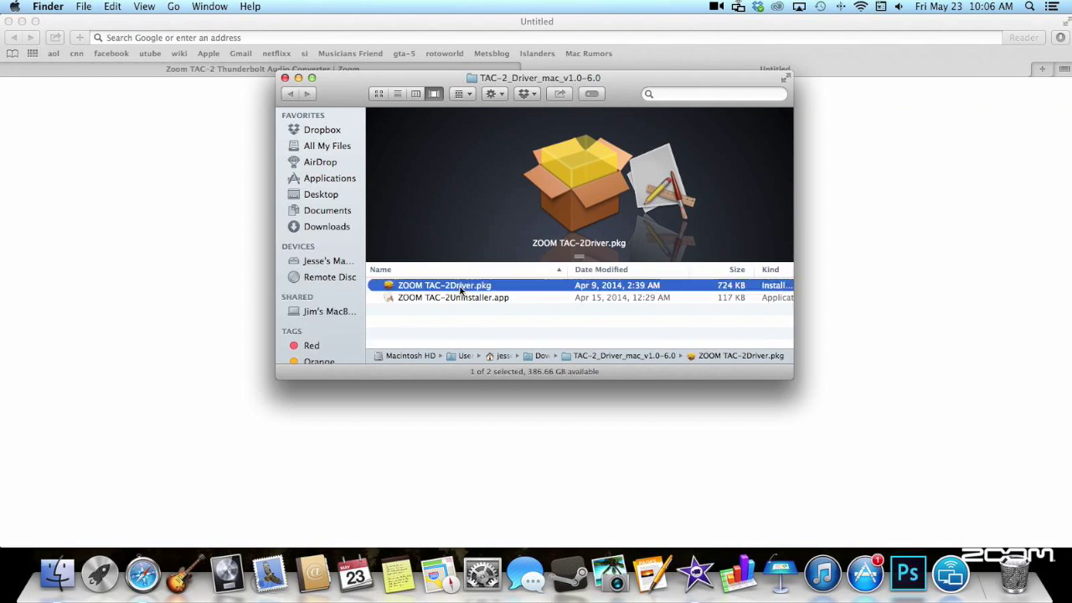
left_click(695, 389)
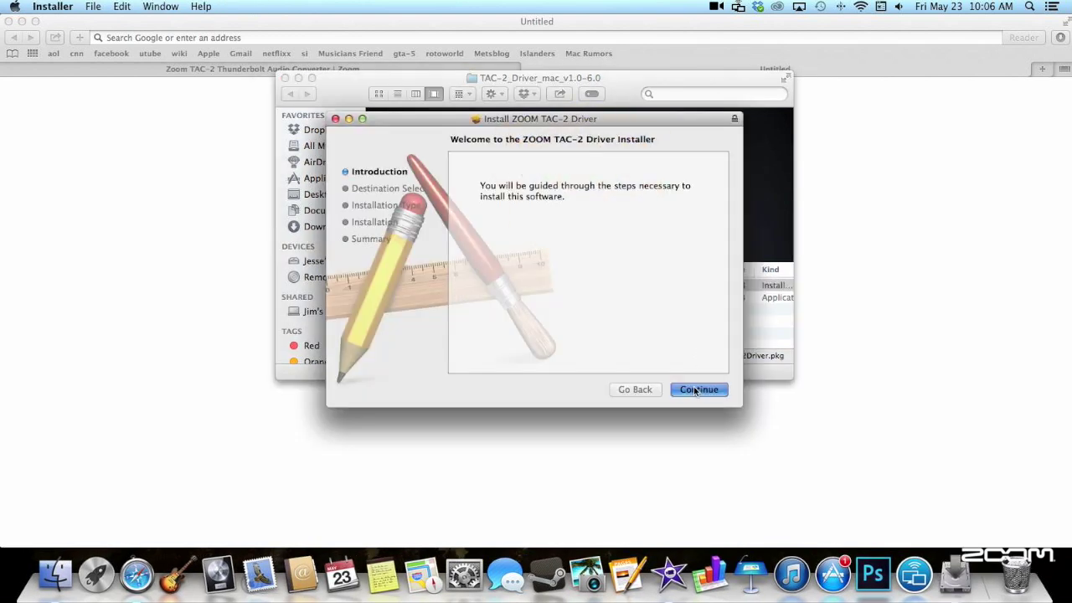
left_click(694, 391)
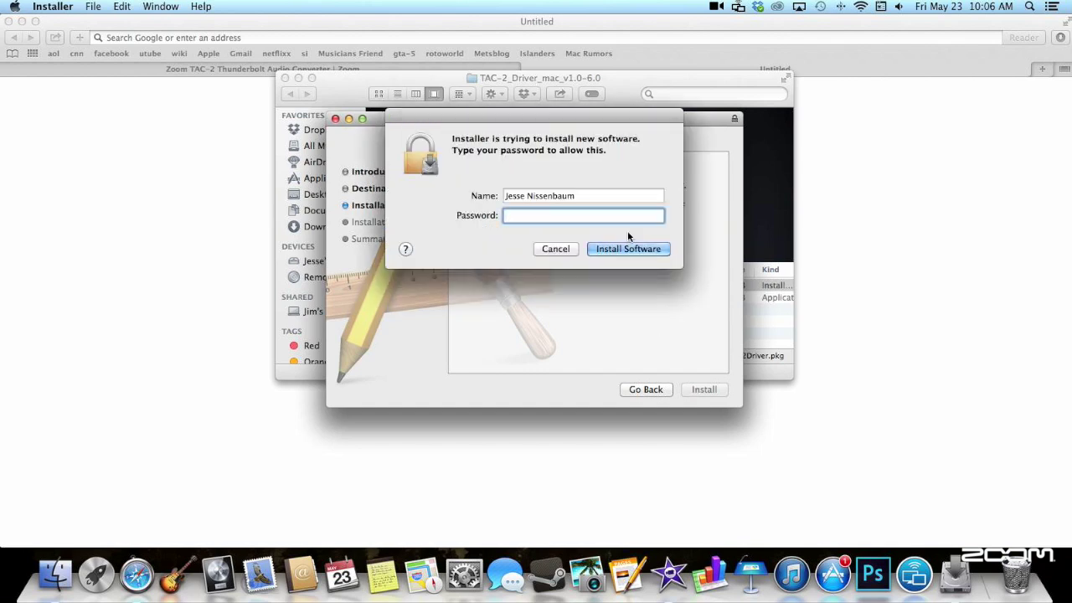
type("•••••")
key("Return")
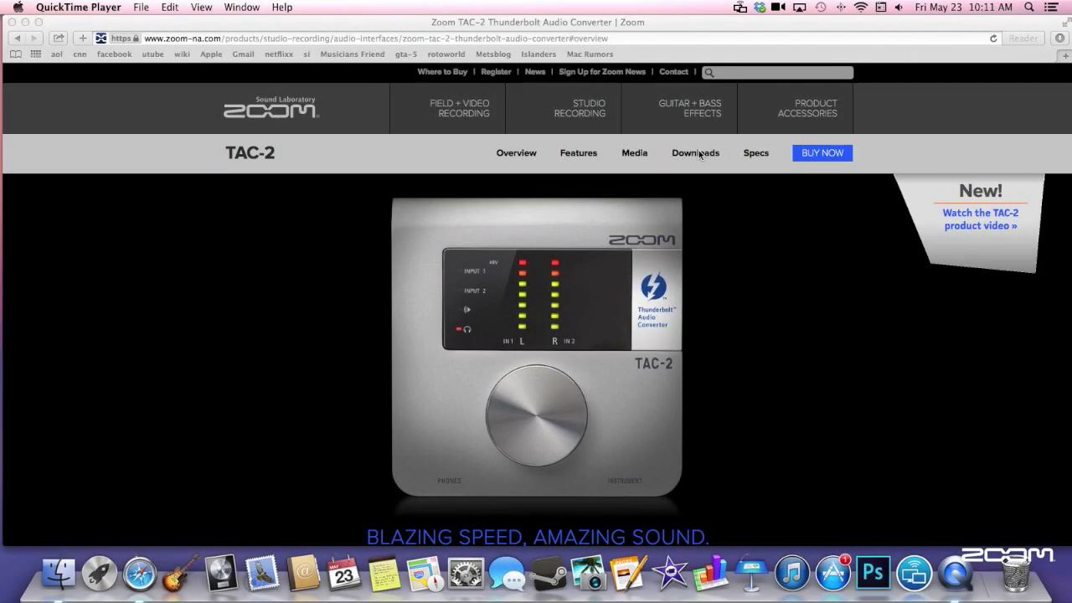
- Download TAC-2 MixEfx 1.0.0.50 Setup-6.dmg from the TAC-2 Downloads section and open it
left_click(699, 154)
left_click(685, 157)
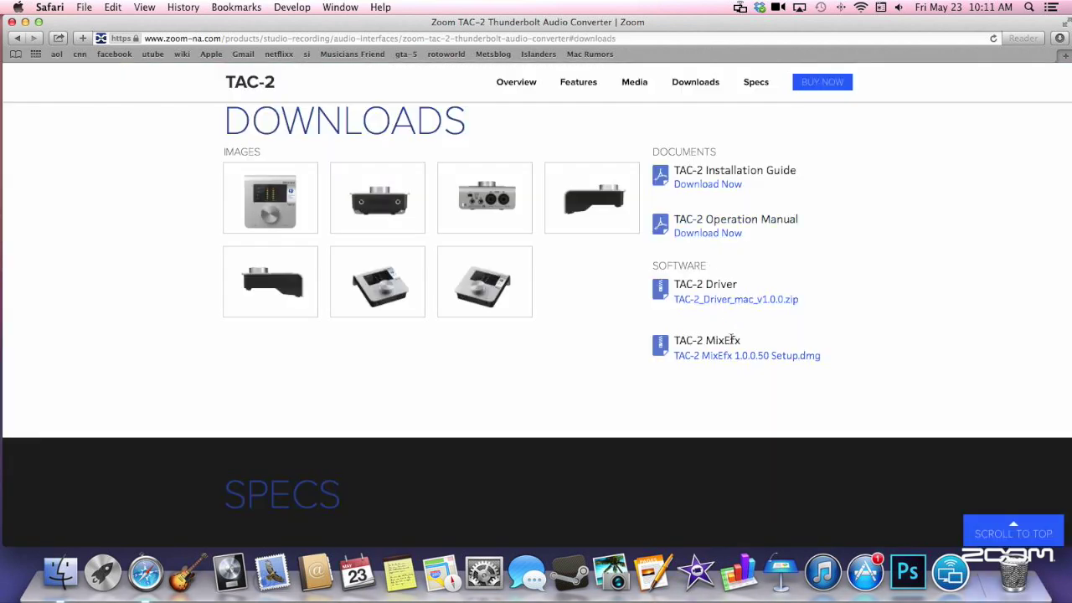
left_click(733, 355)
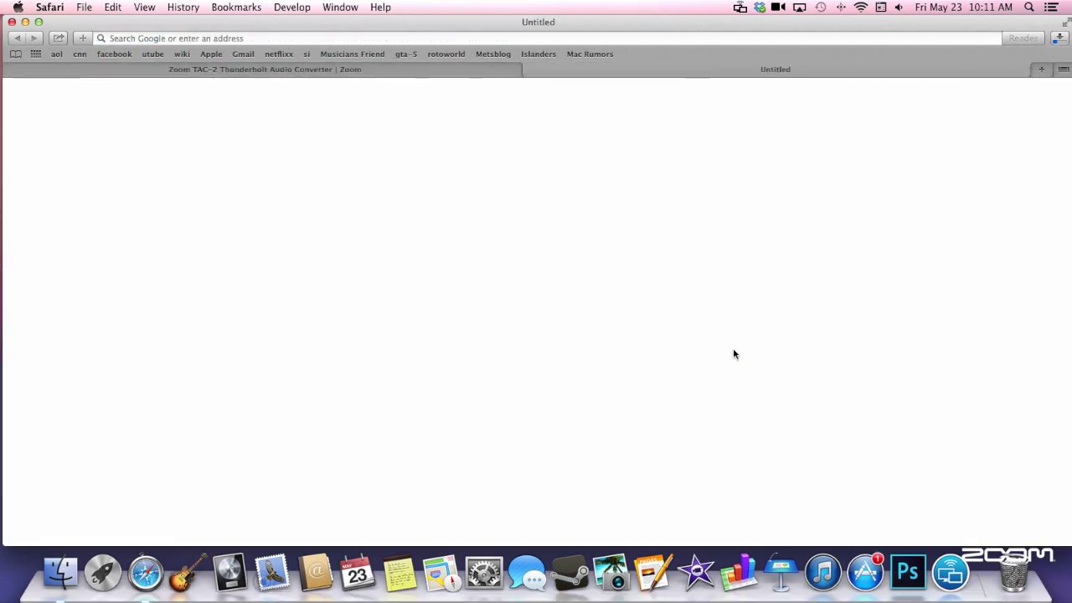
left_click(1060, 38)
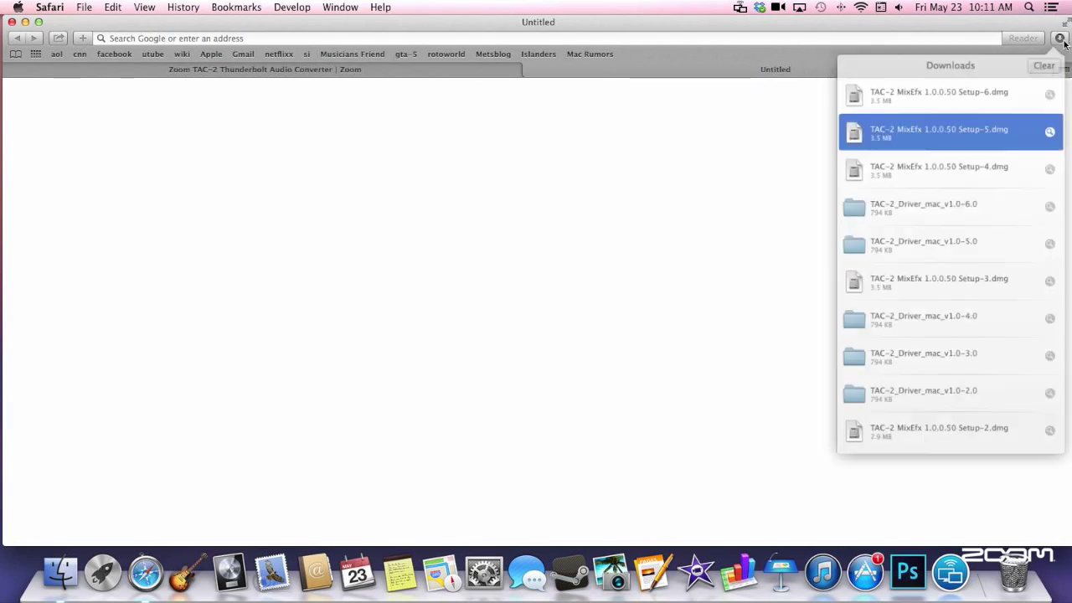
double_click(955, 96)
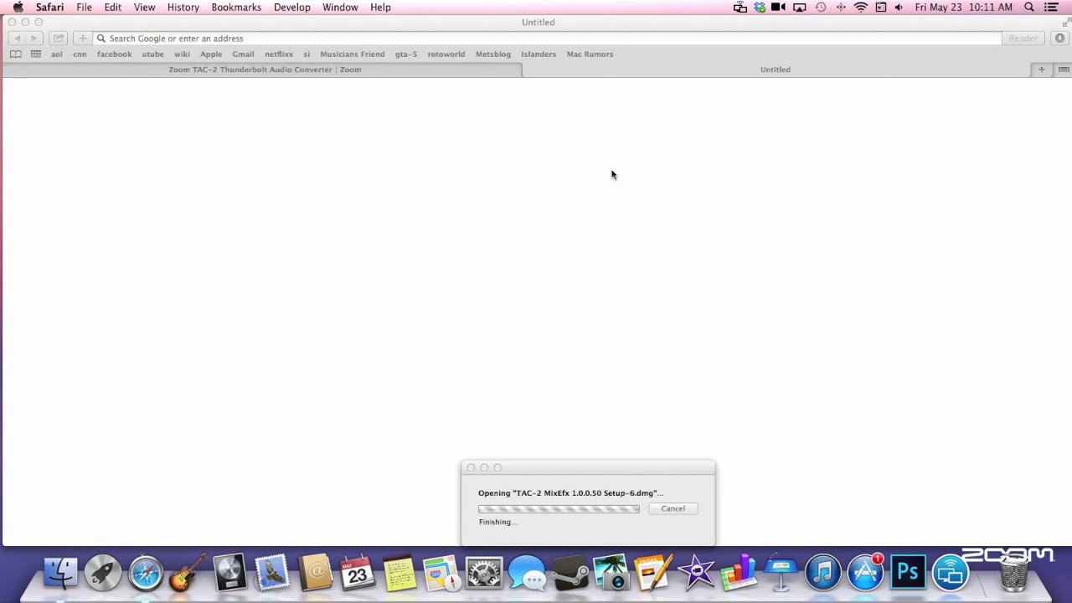
- Run TAC-2 MixEfx Installer.pkg, agree to the license, and authorize the install with the password
double_click(402, 149)
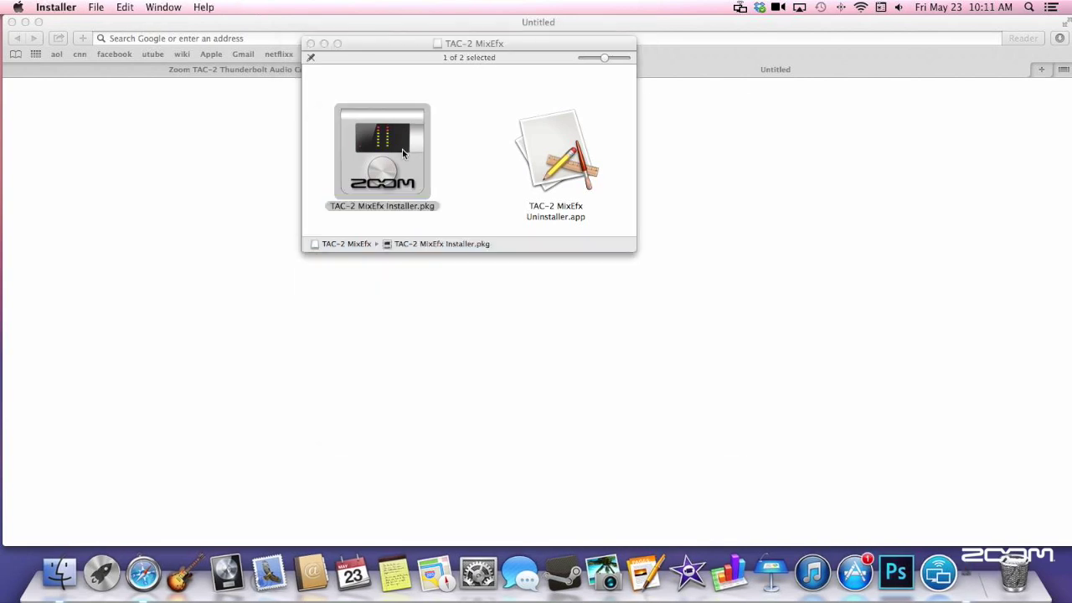
left_click(706, 388)
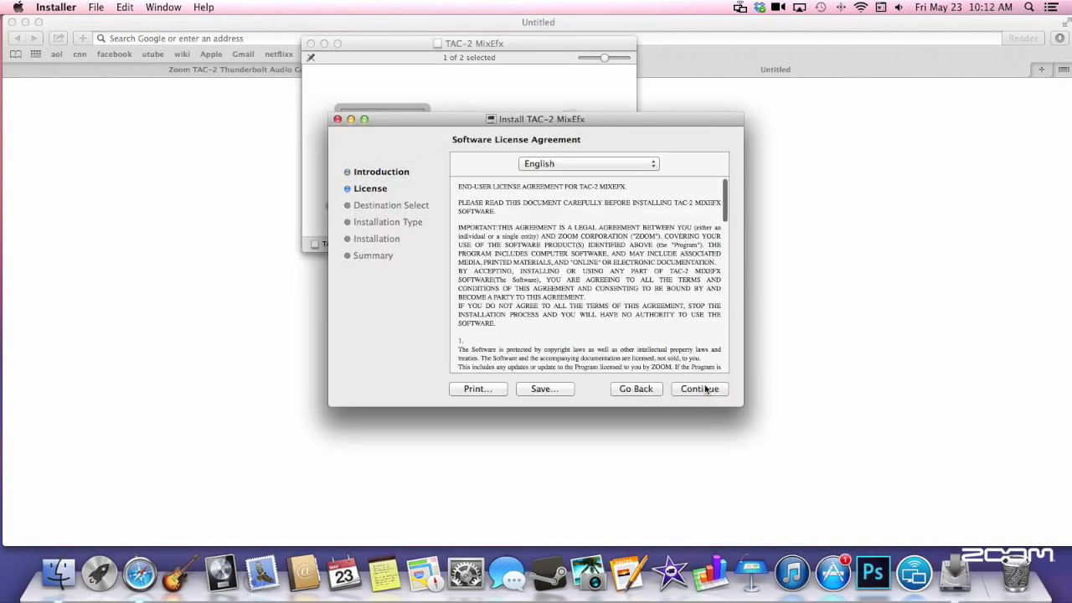
left_click(705, 389)
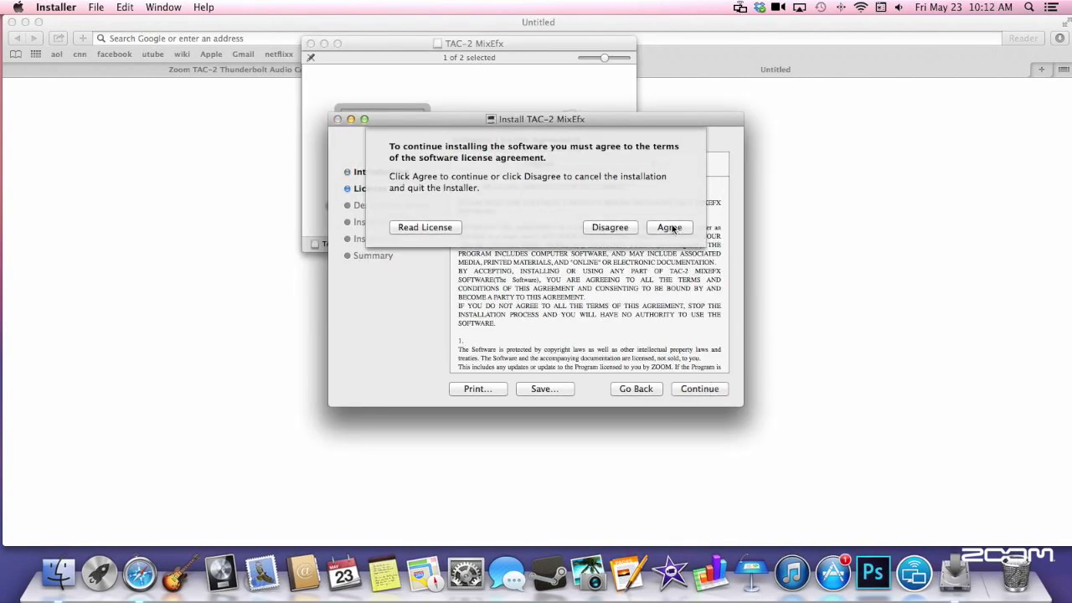
left_click(670, 227)
left_click(713, 390)
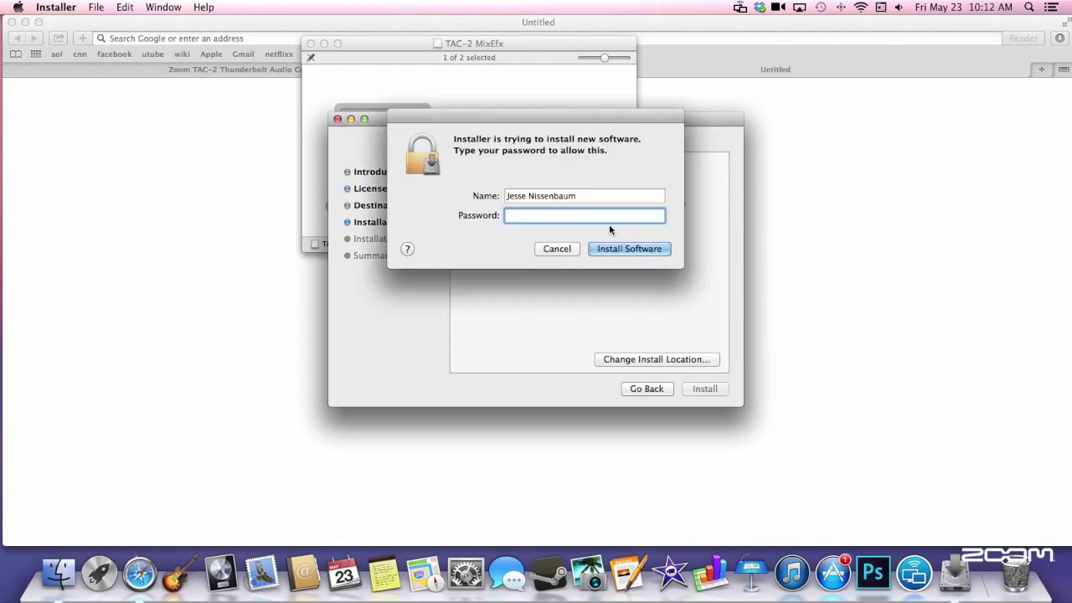
type("•••••")
left_click(652, 248)
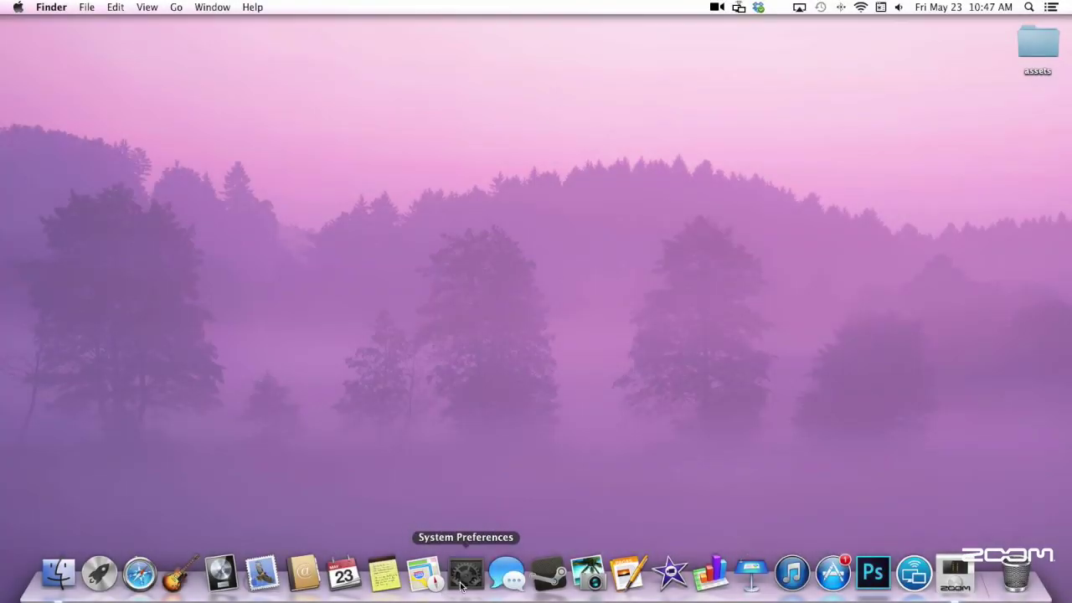
- In Sound preferences, choose ZOOM TAC-2 as both the output and input device
left_click(461, 577)
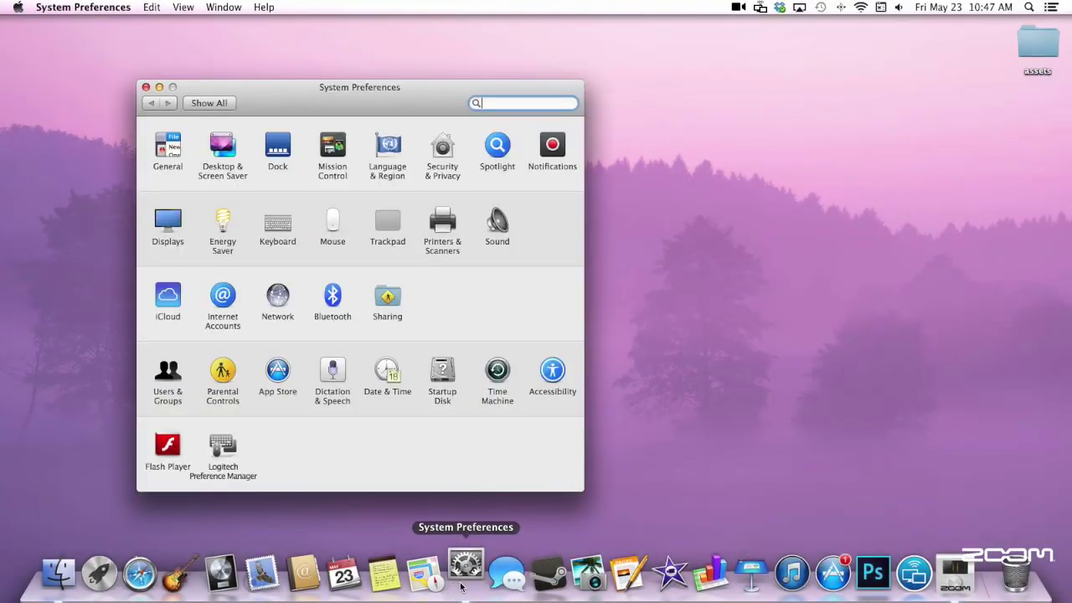
left_click(496, 222)
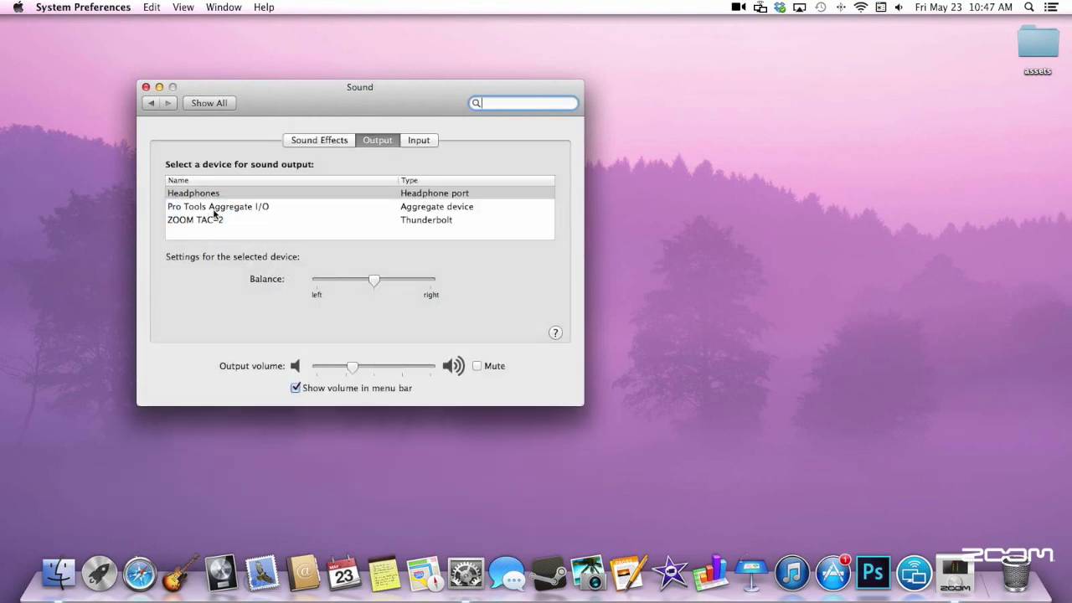
left_click(214, 221)
left_click(419, 140)
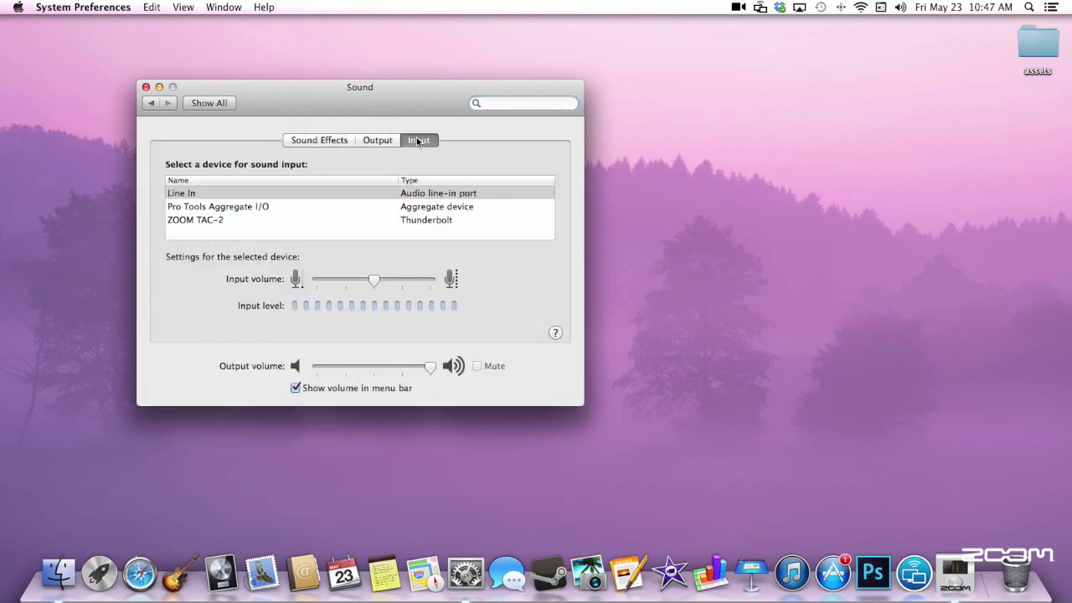
left_click(397, 221)
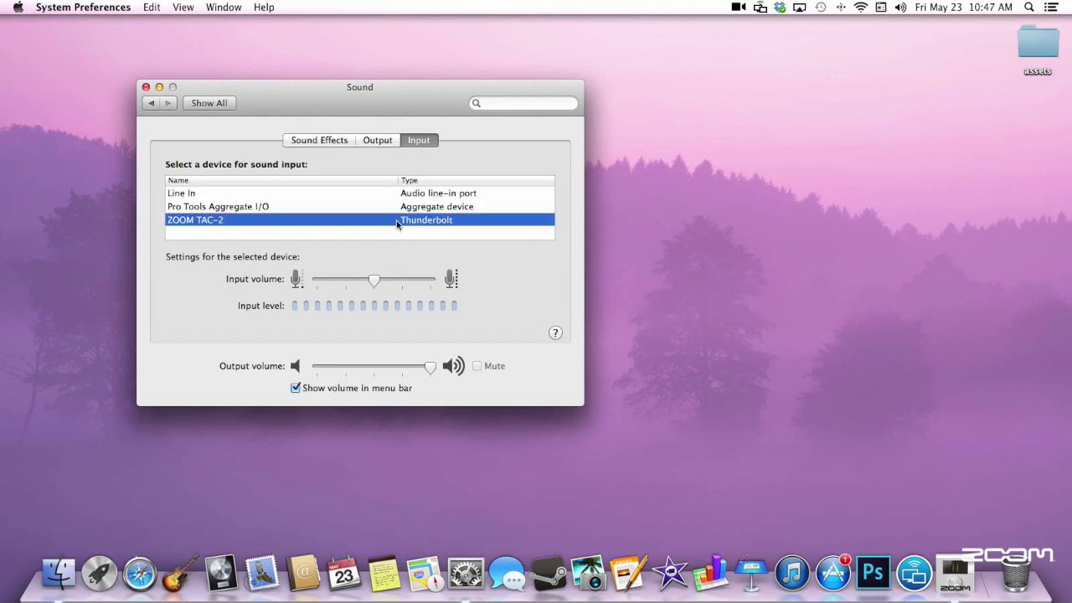
left_click(383, 141)
left_click(411, 143)
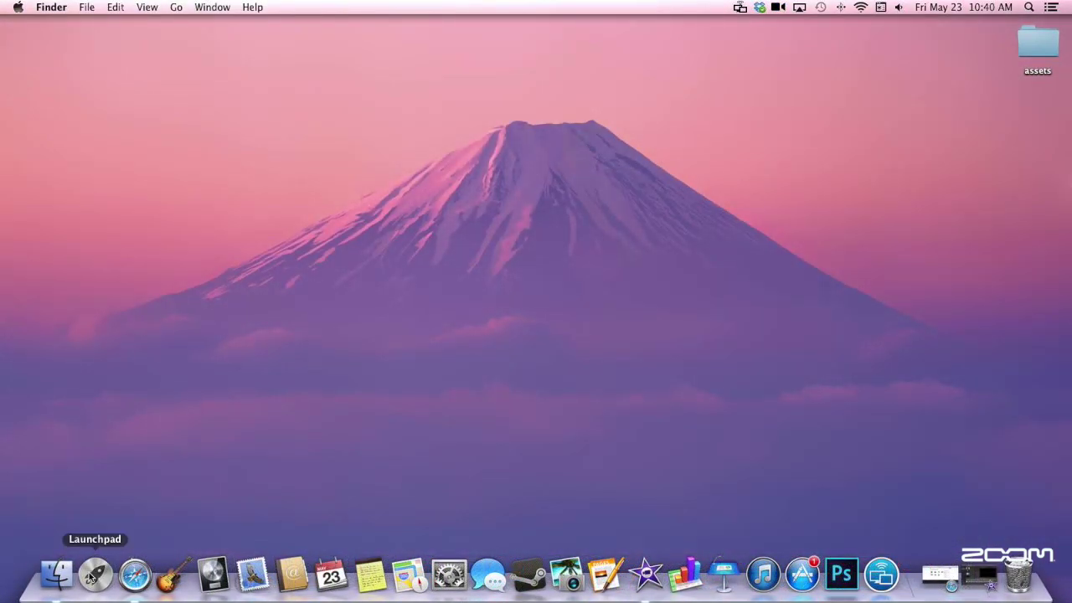
left_click(94, 578)
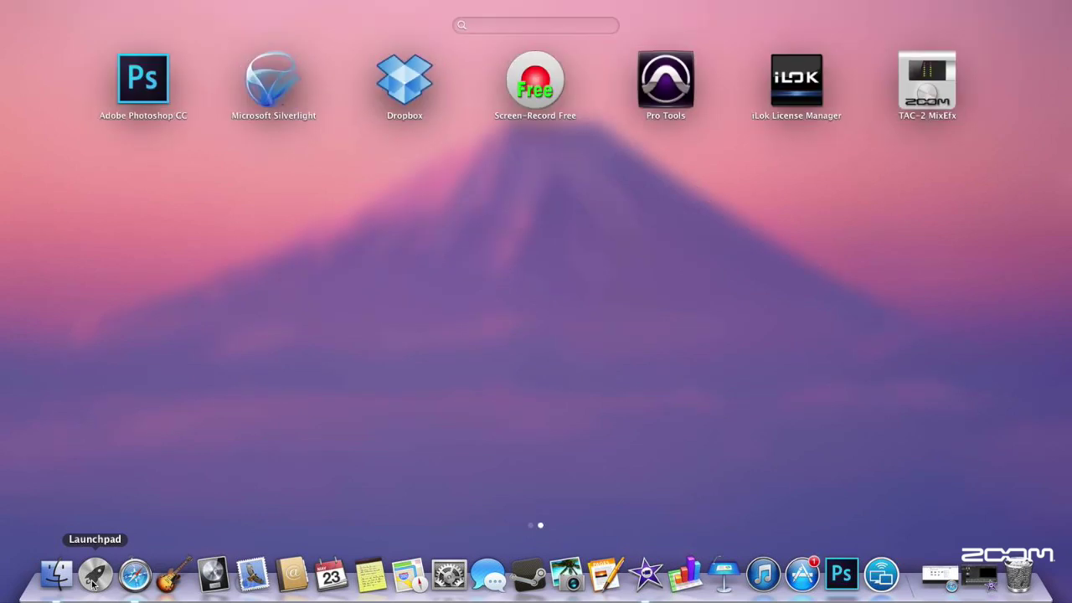
- Launch the TAC-2 MixEfx app from Launchpad
left_click(912, 101)
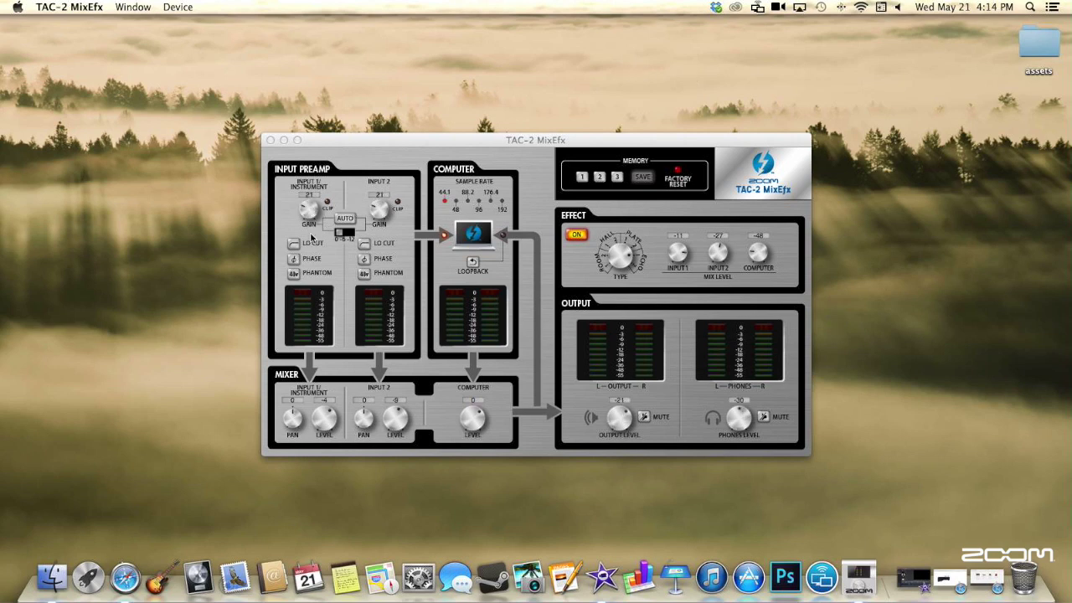
- Enable LO CUT and PHANTOM on Input 1, then switch the effect off and back on
left_click(295, 243)
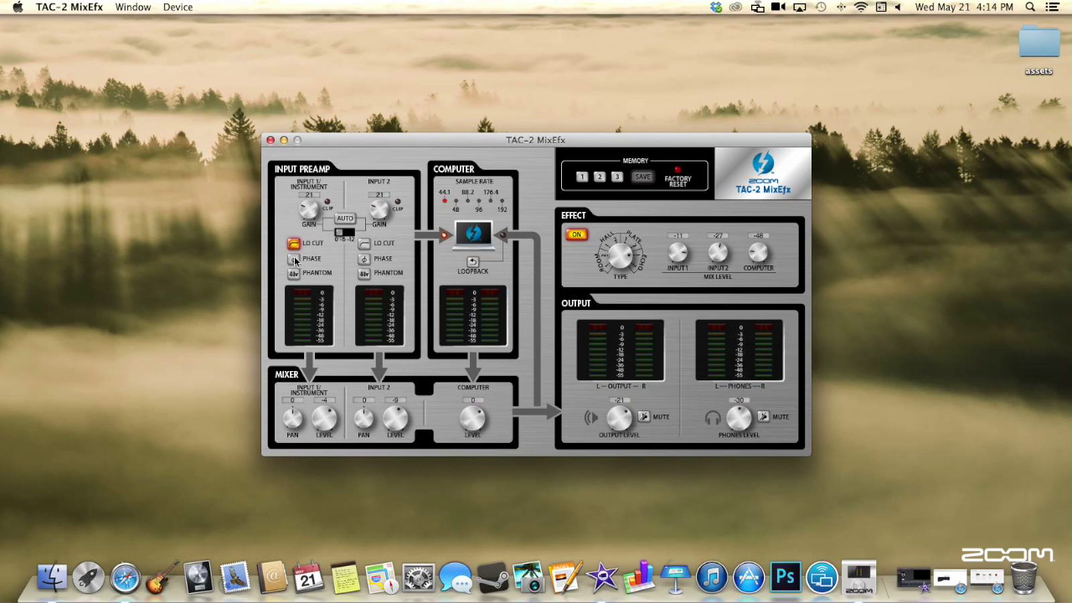
left_click(293, 274)
left_click(575, 235)
left_click(575, 235)
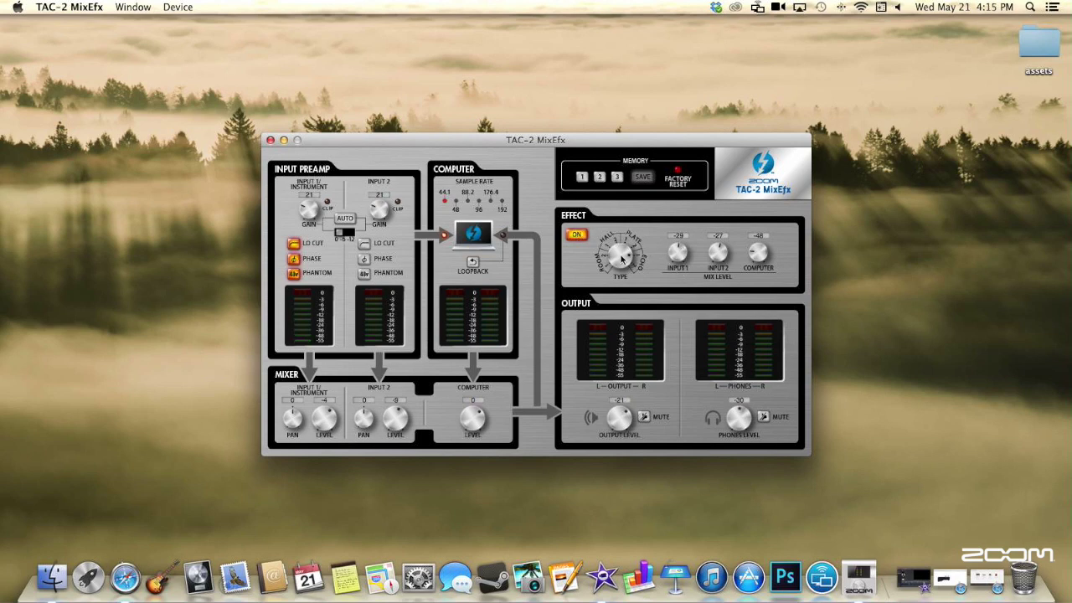